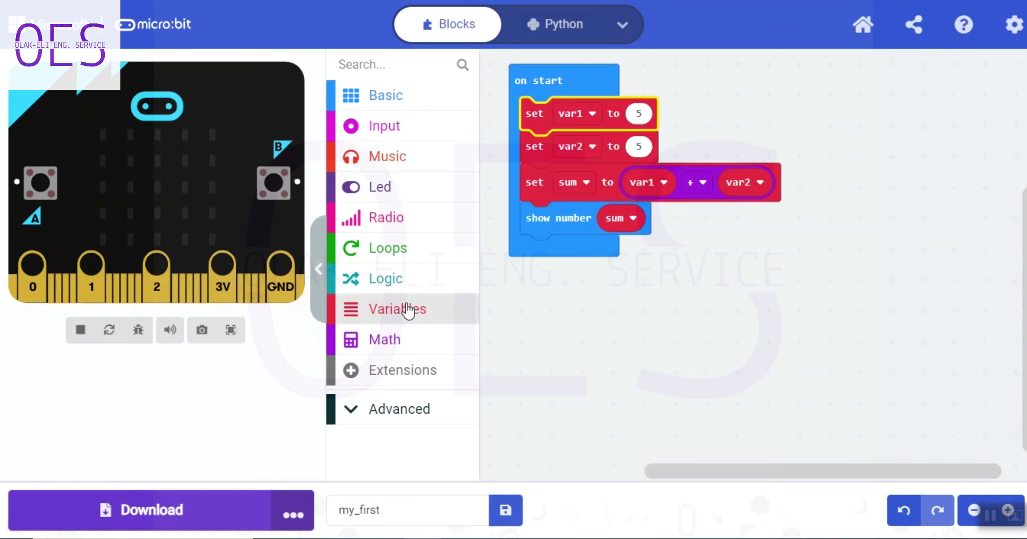
# Place a 'change sum by 1' block from Variables onto the canvas
pyautogui.click(408, 311)
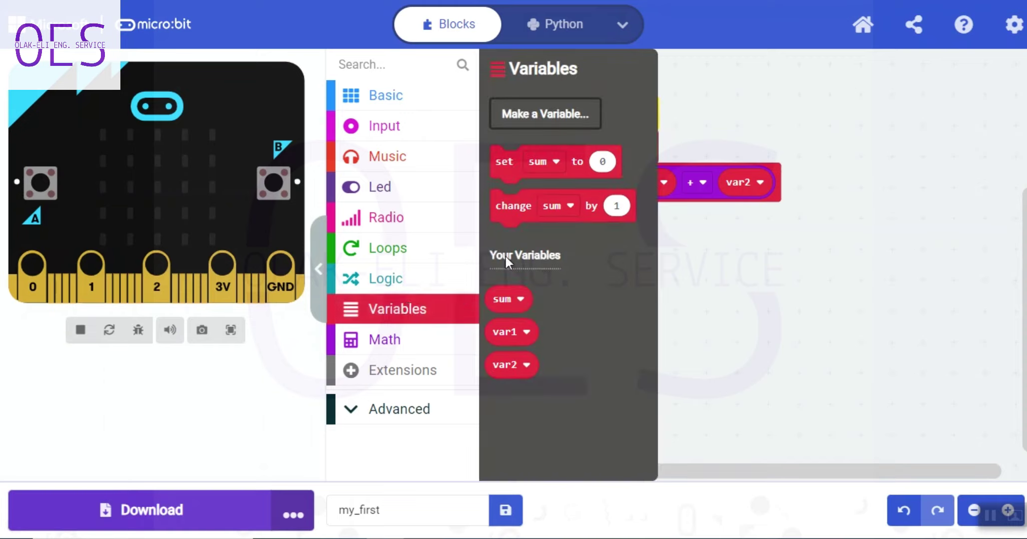
pyautogui.click(514, 215)
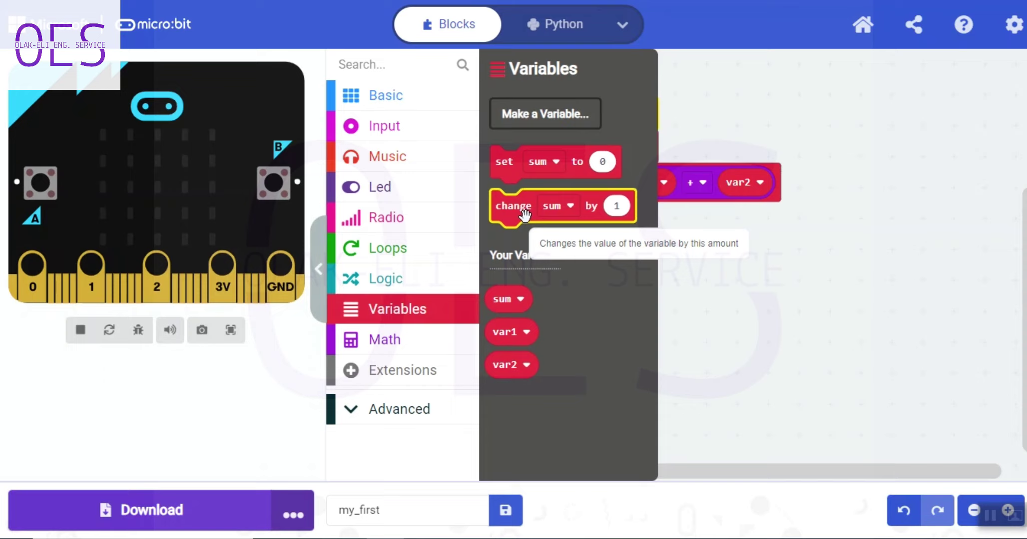
pyautogui.moveTo(525, 217); pyautogui.dragTo(641, 334)
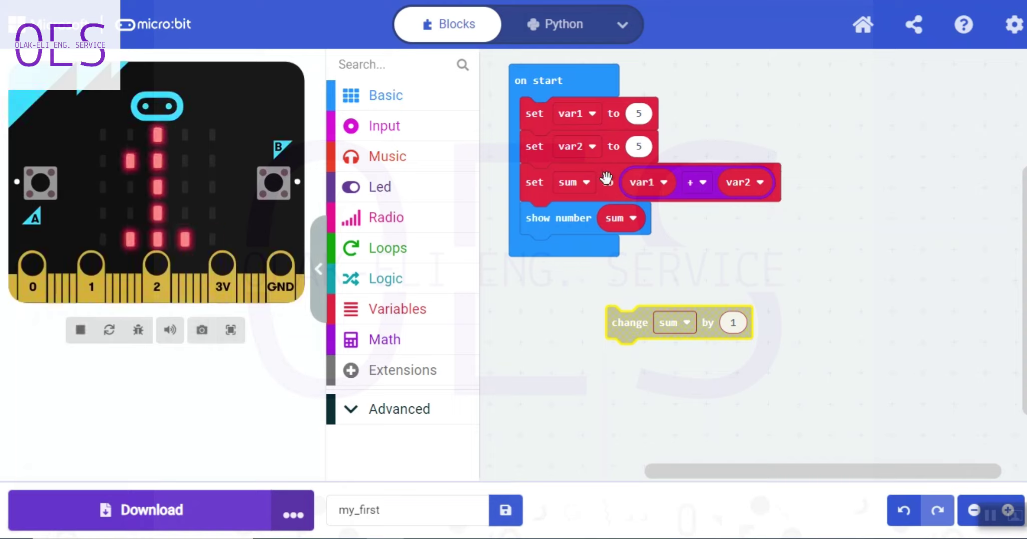
# Delete the set sum and show number blocks, then attach change sum under set var2
pyautogui.moveTo(606, 178); pyautogui.dragTo(413, 180)
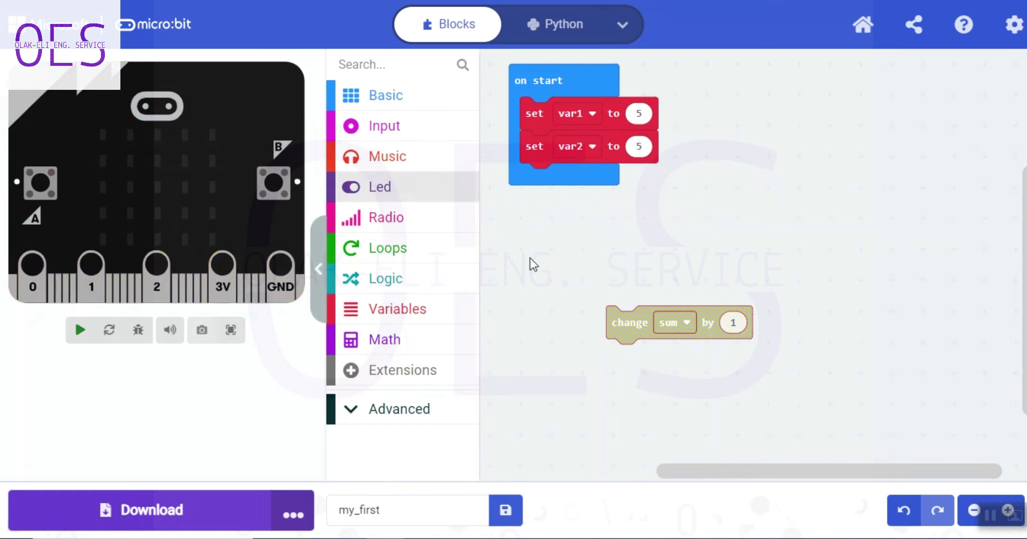
pyautogui.click(632, 335)
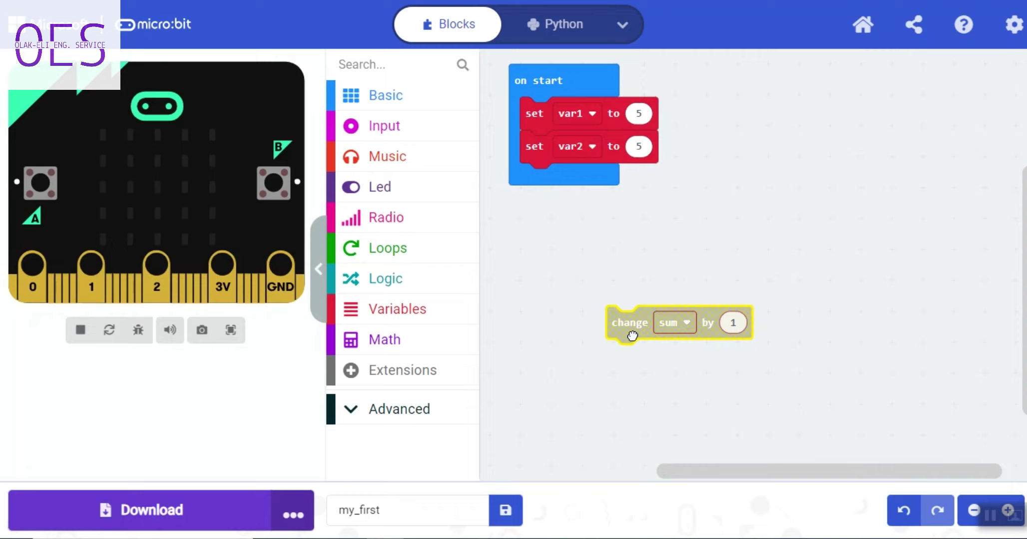
pyautogui.moveTo(632, 336); pyautogui.dragTo(592, 190)
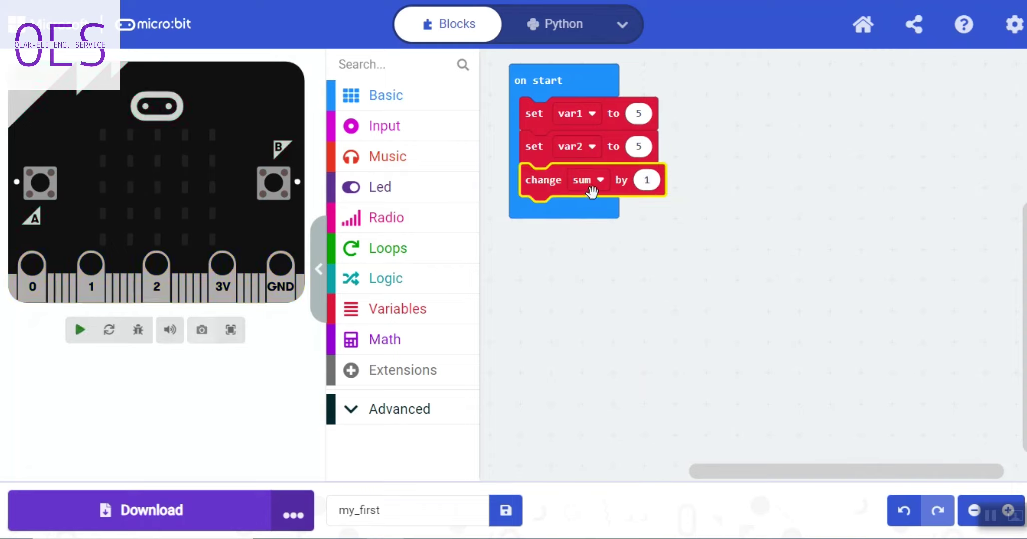
pyautogui.moveTo(601, 186)
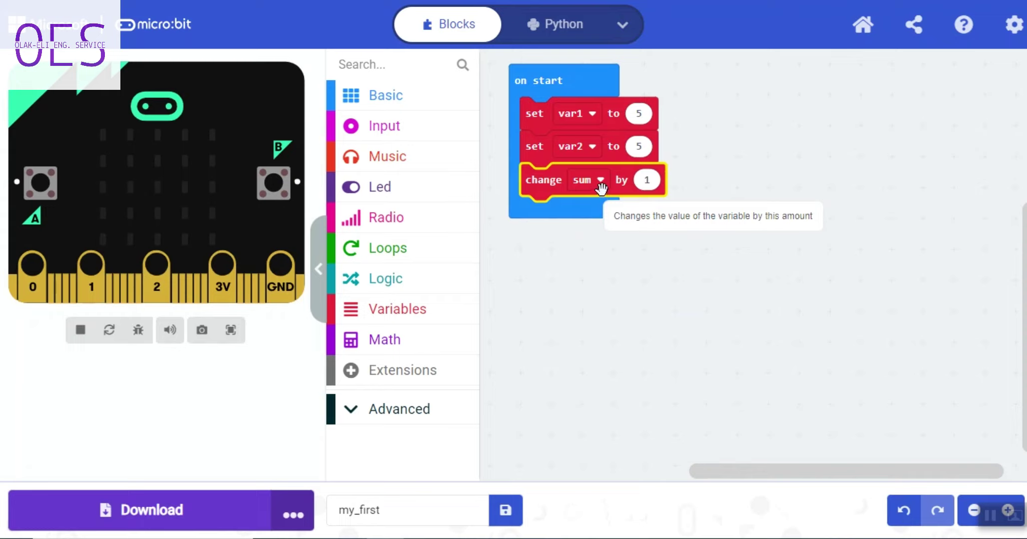
# Switch the change block's variable from sum to var1, keeping the amount at 1
pyautogui.click(600, 183)
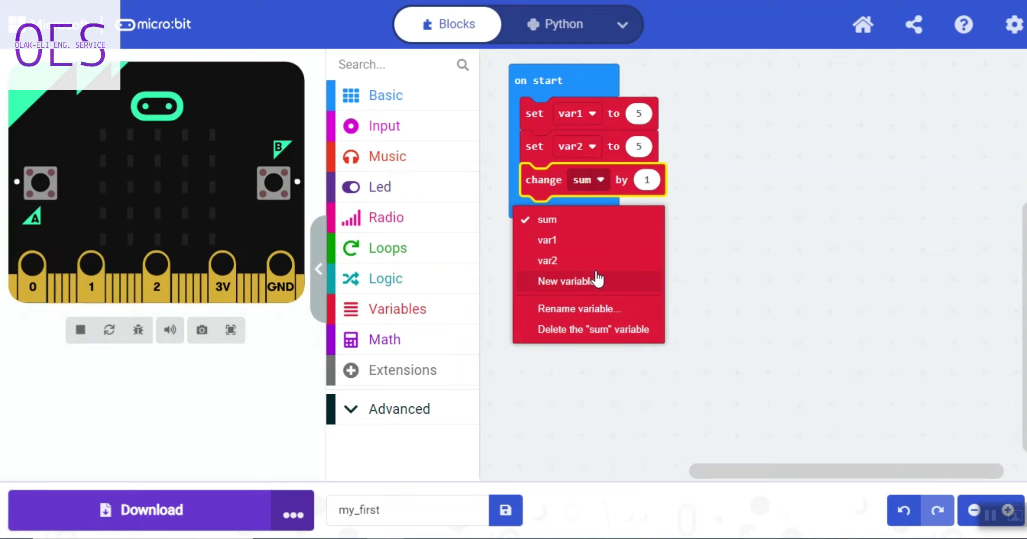
pyautogui.rightClick(565, 241)
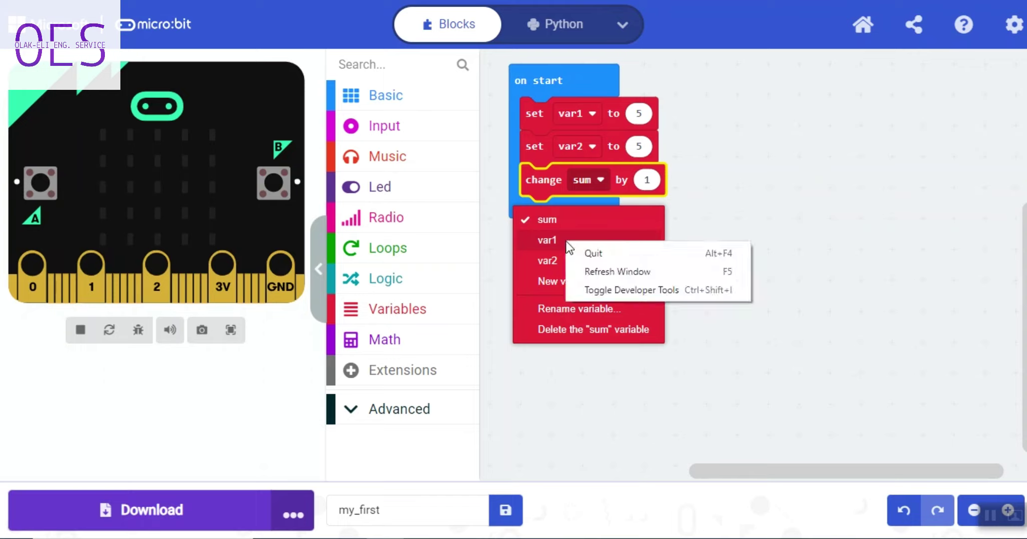
pyautogui.click(545, 238)
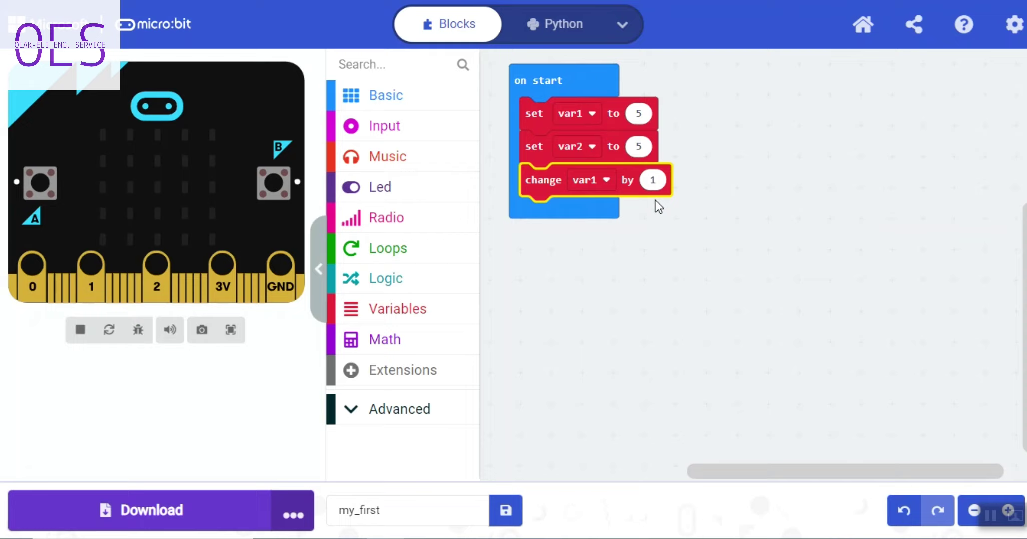
pyautogui.click(78, 330)
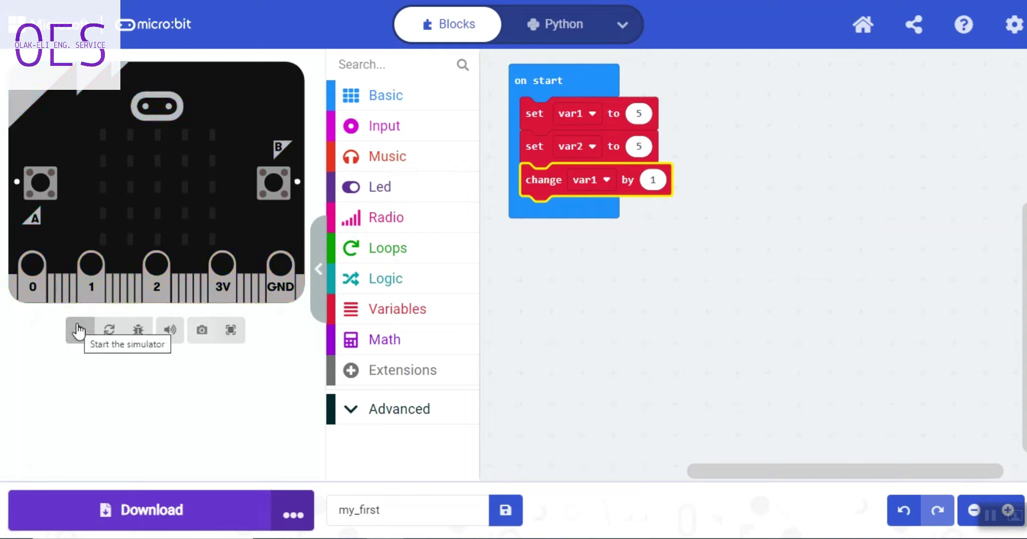
pyautogui.click(79, 330)
pyautogui.click(79, 330)
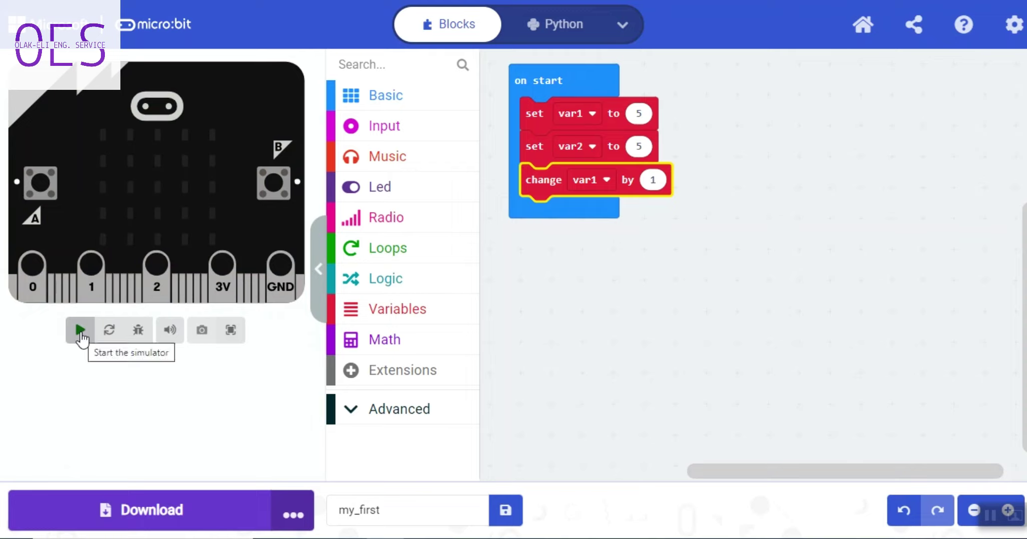
pyautogui.click(79, 331)
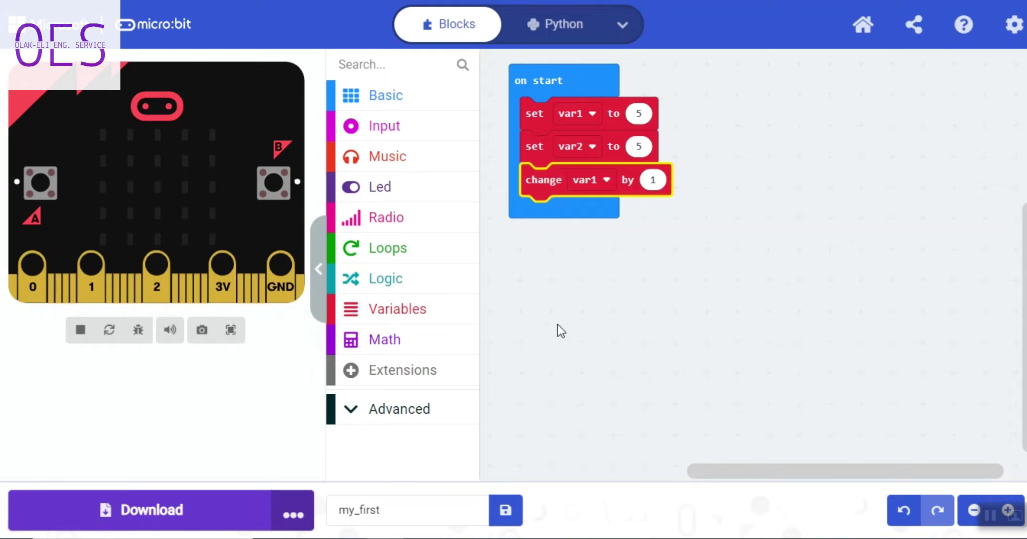
# Append show number var1 to on start and run the simulator, which displays 6
pyautogui.click(387, 97)
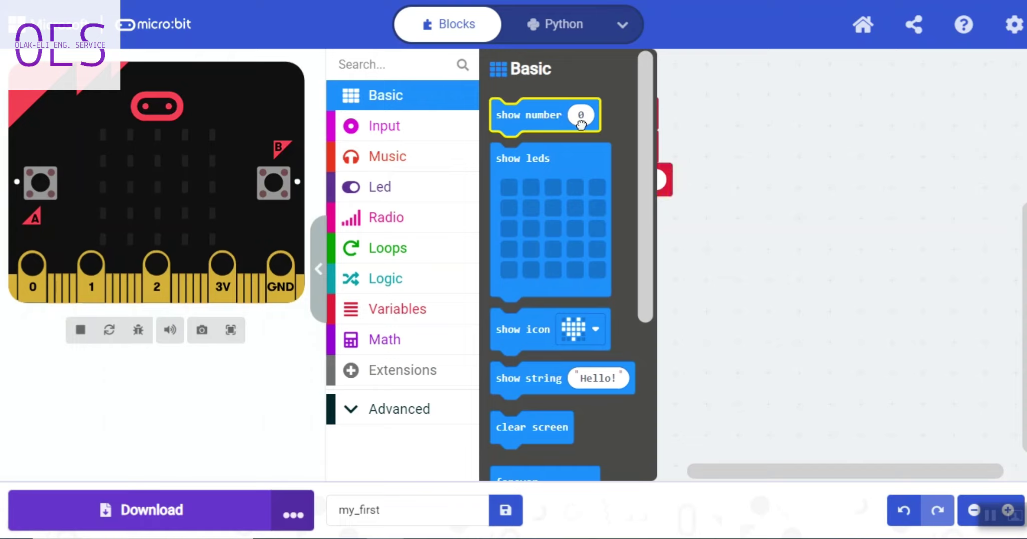
pyautogui.moveTo(560, 115)
pyautogui.mouseDown()
pyautogui.moveTo(639, 222)
pyautogui.moveTo(610, 211)
pyautogui.mouseUp()
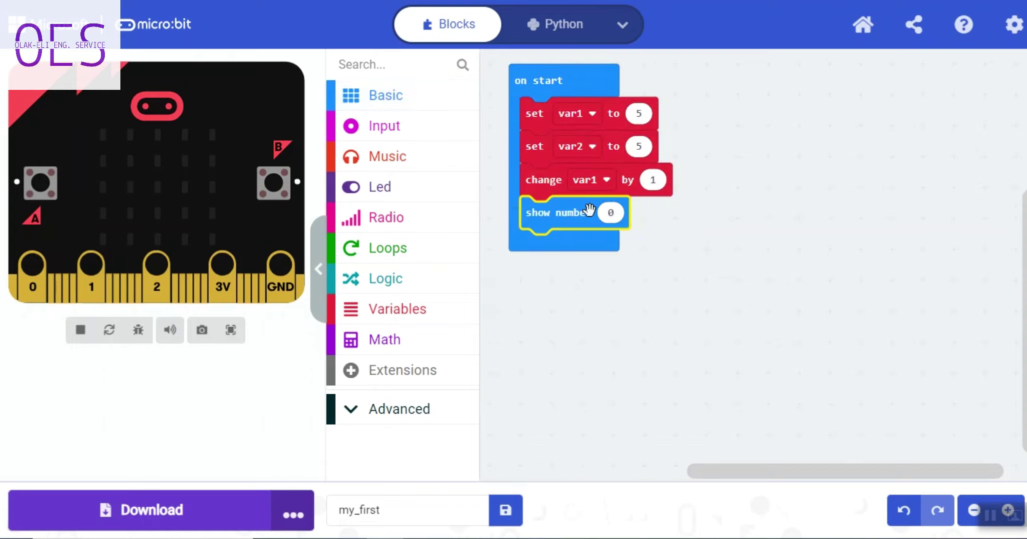
pyautogui.click(384, 315)
pyautogui.click(523, 341)
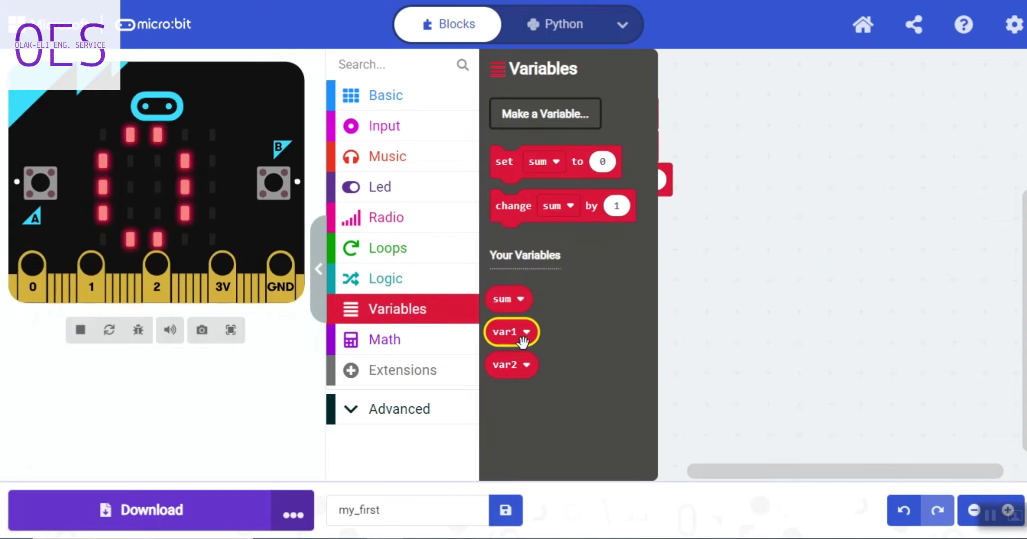
pyautogui.moveTo(522, 341); pyautogui.dragTo(639, 232)
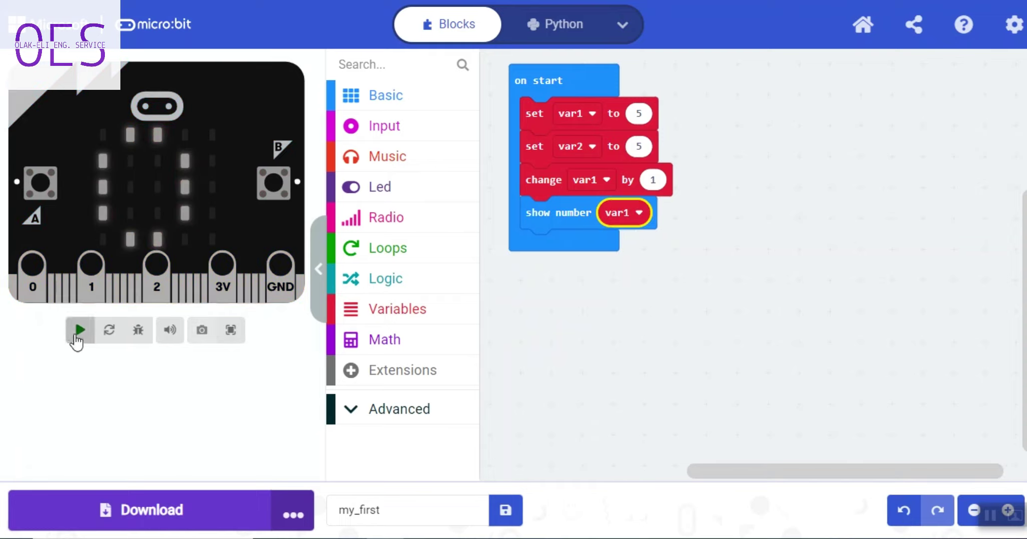
pyautogui.click(78, 334)
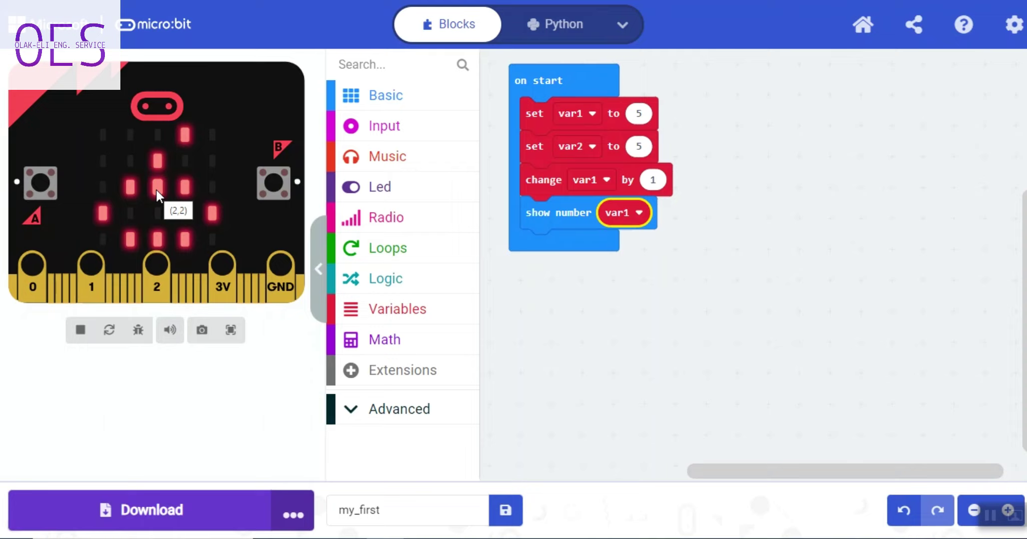
# Set the var1 change amount to -1 so the simulator shows 4
pyautogui.click(651, 181)
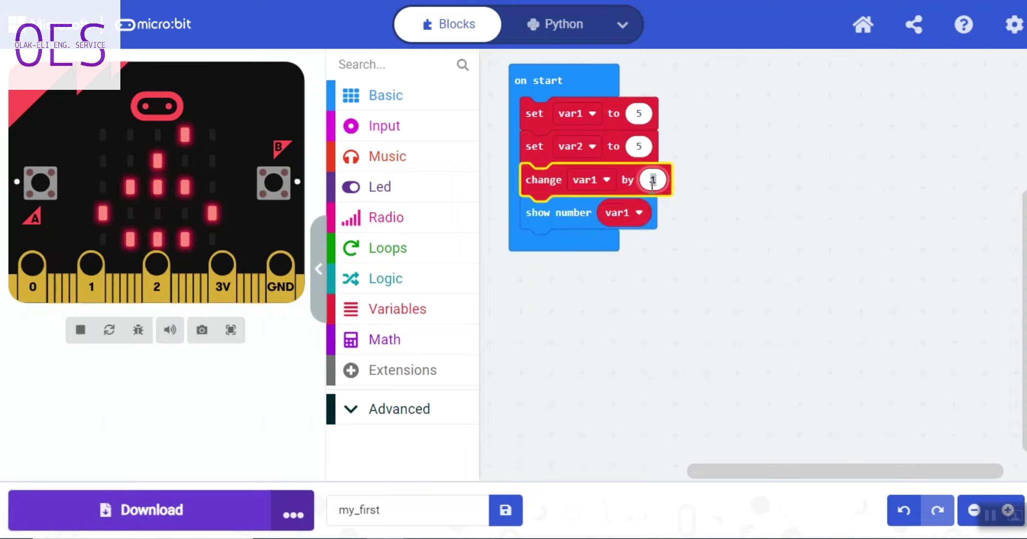
pyautogui.write('-1')
pyautogui.click(71, 327)
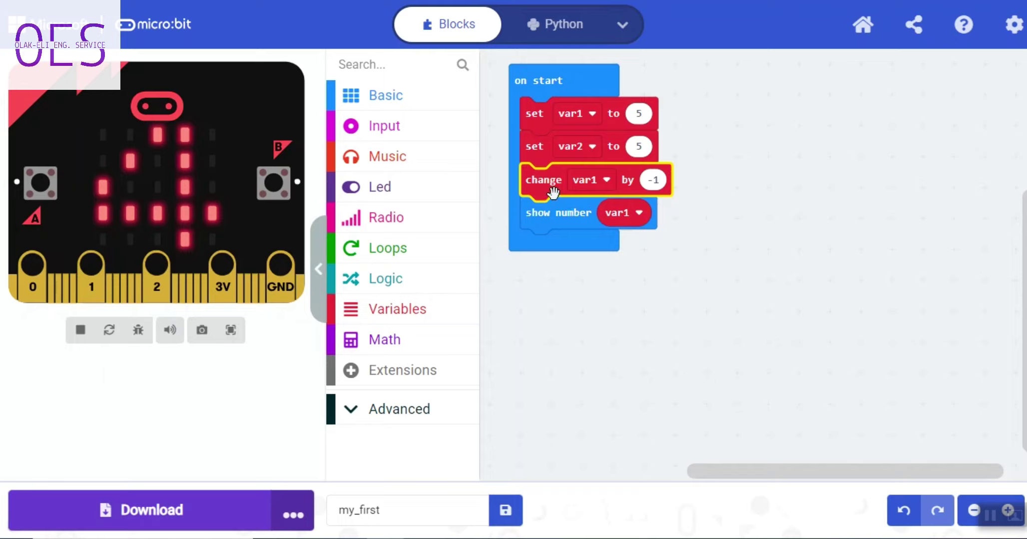
# Detach the change and show number blocks and end on start with set var1 to 0
pyautogui.moveTo(543, 179); pyautogui.dragTo(651, 291)
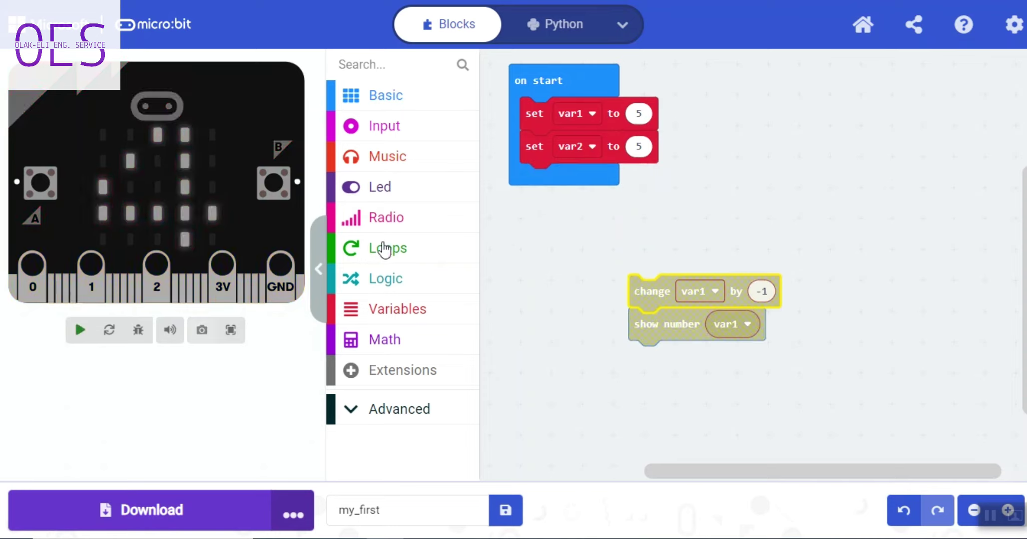
pyautogui.click(390, 306)
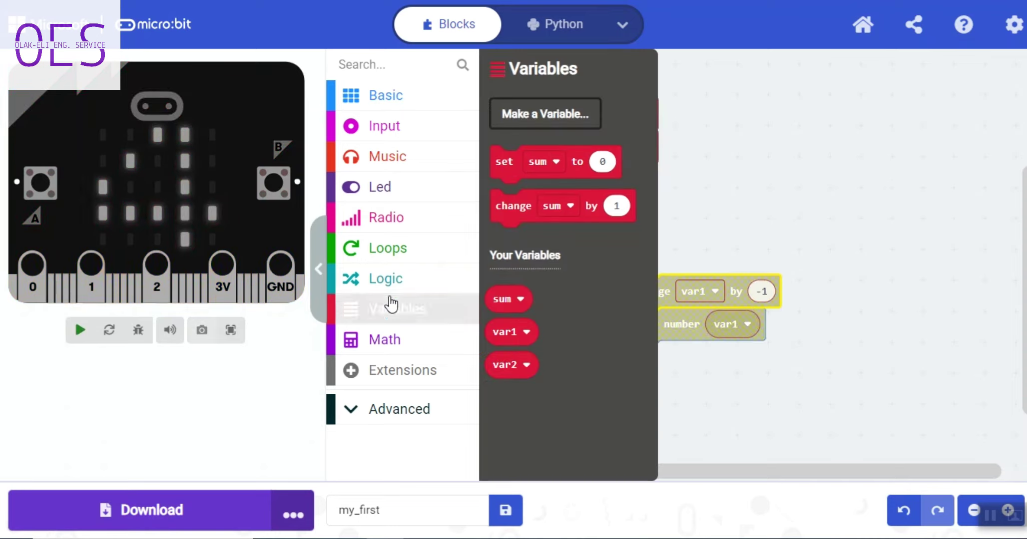
pyautogui.click(515, 156)
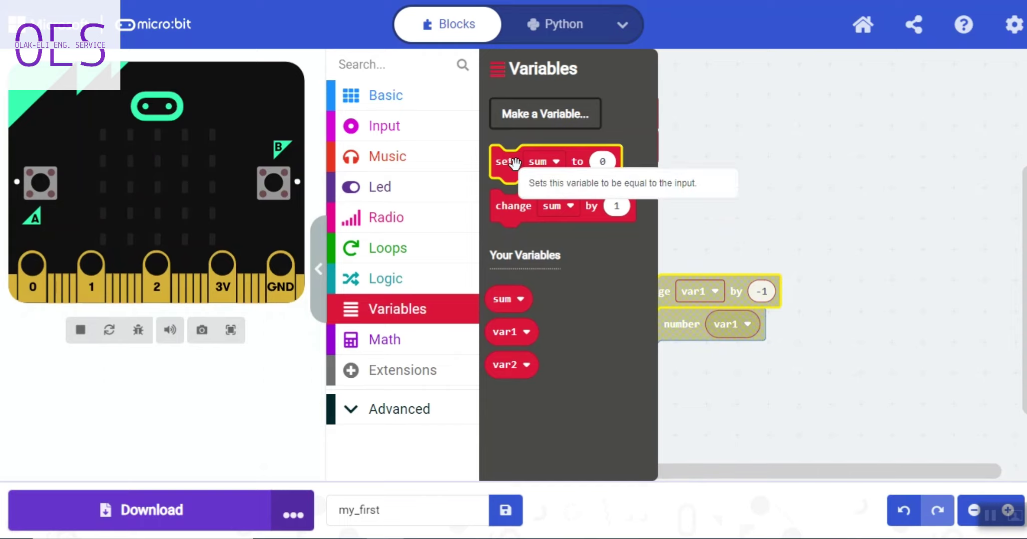
pyautogui.moveTo(515, 157)
pyautogui.mouseDown()
pyautogui.moveTo(580, 187)
pyautogui.moveTo(532, 182)
pyautogui.mouseUp()
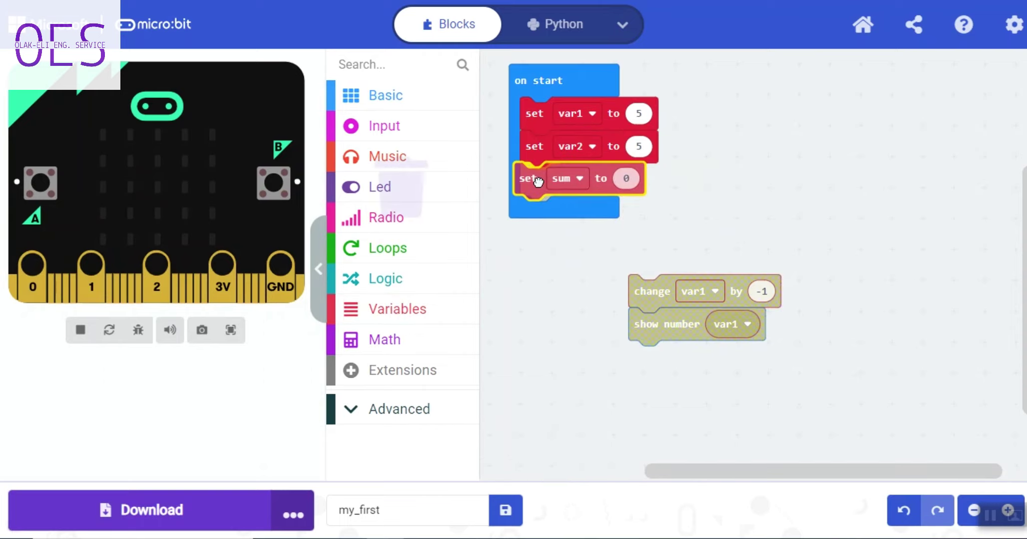
pyautogui.click(579, 181)
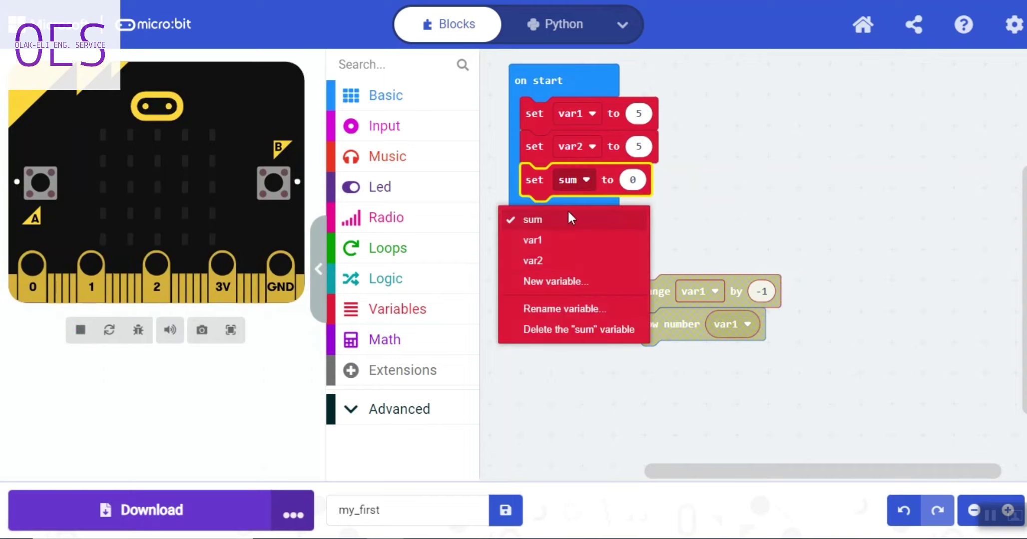
pyautogui.click(536, 239)
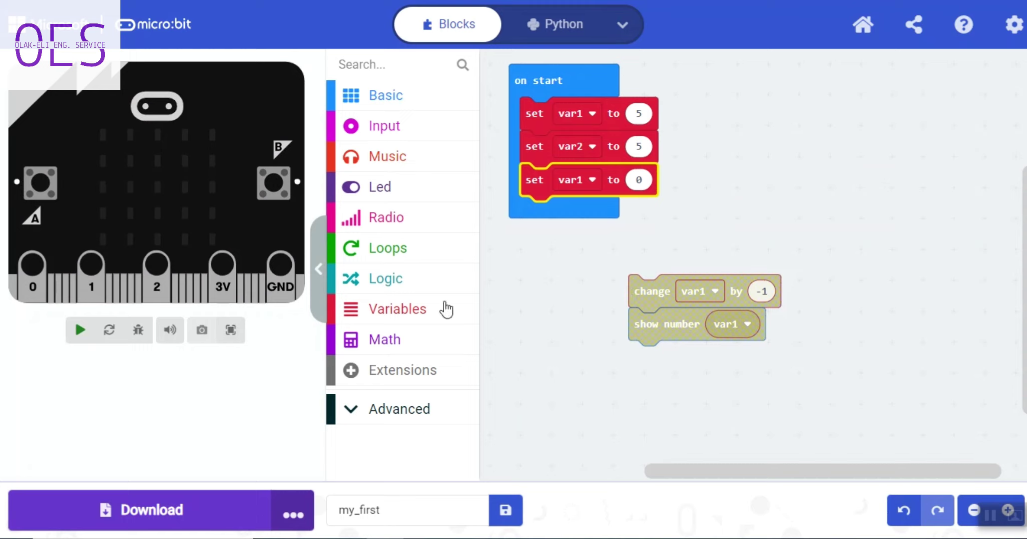
pyautogui.click(420, 339)
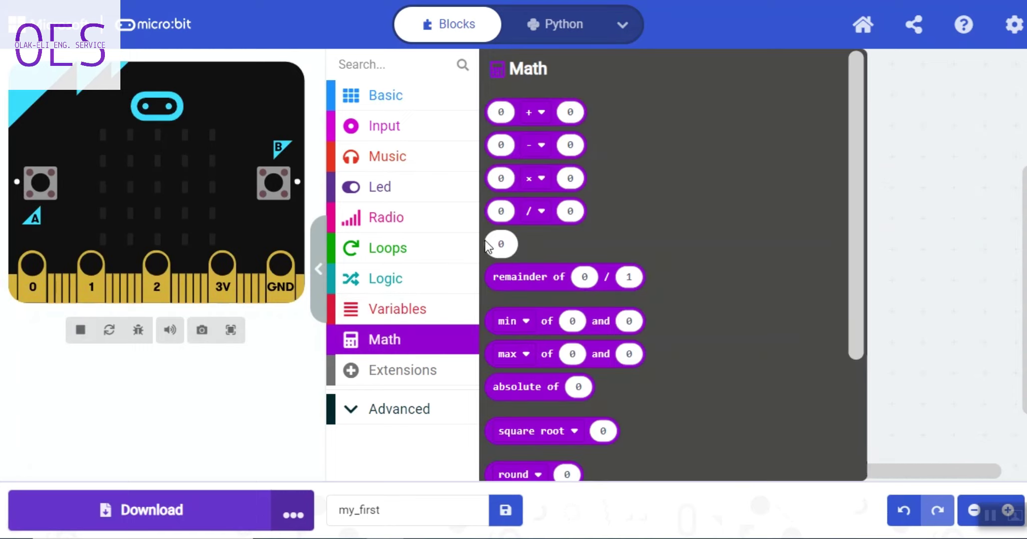
# Replace the 0 in set var1 with a var1 + 2 addition block
pyautogui.click(513, 111)
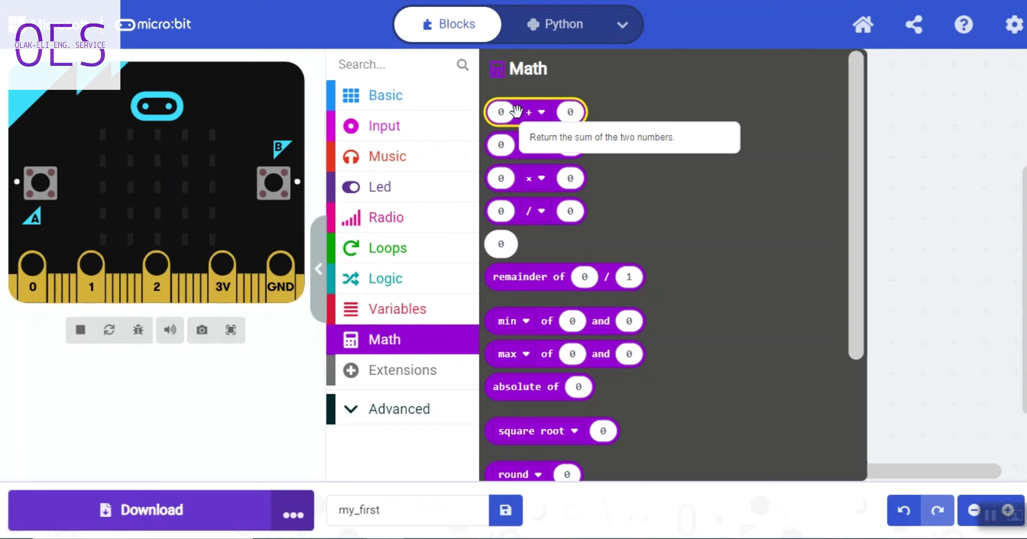
pyautogui.moveTo(515, 111); pyautogui.dragTo(659, 177)
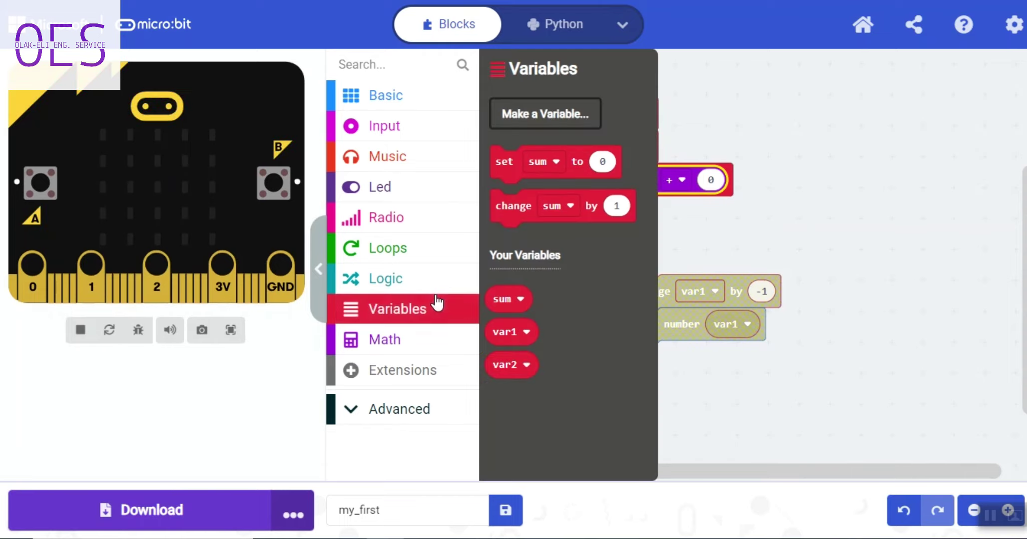
pyautogui.click(503, 332)
pyautogui.moveTo(502, 332); pyautogui.dragTo(645, 180)
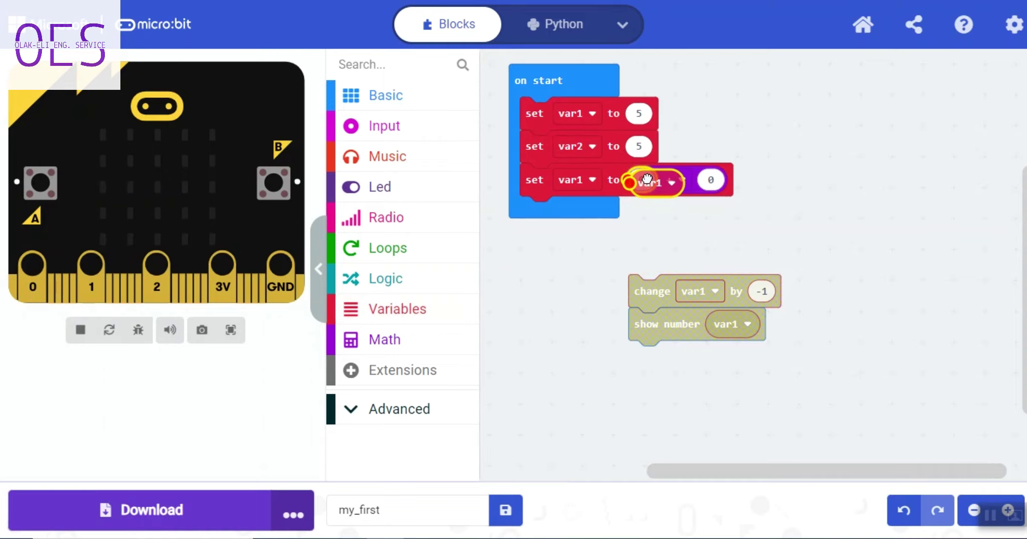
pyautogui.moveTo(647, 178); pyautogui.dragTo(647, 177)
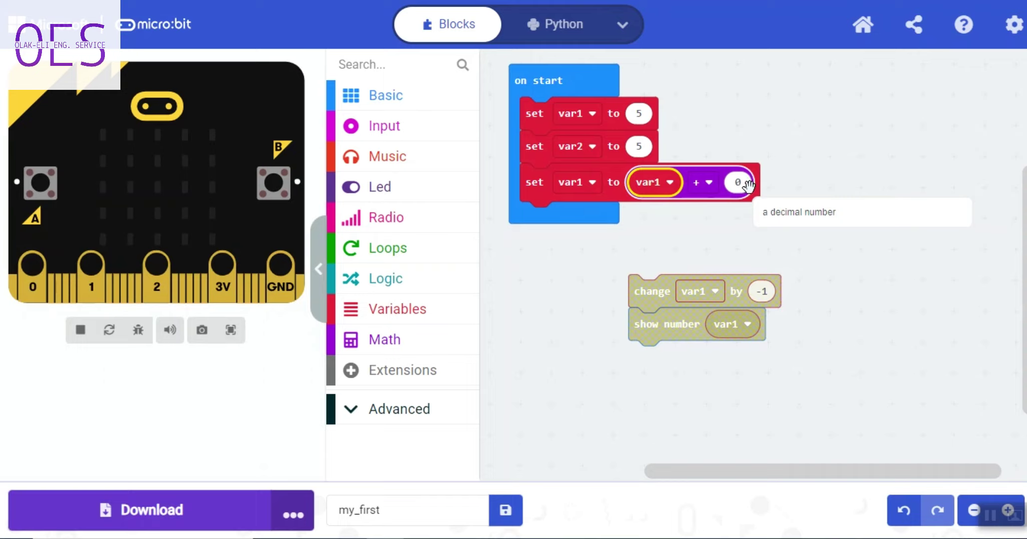
pyautogui.click(739, 182)
pyautogui.write('2')
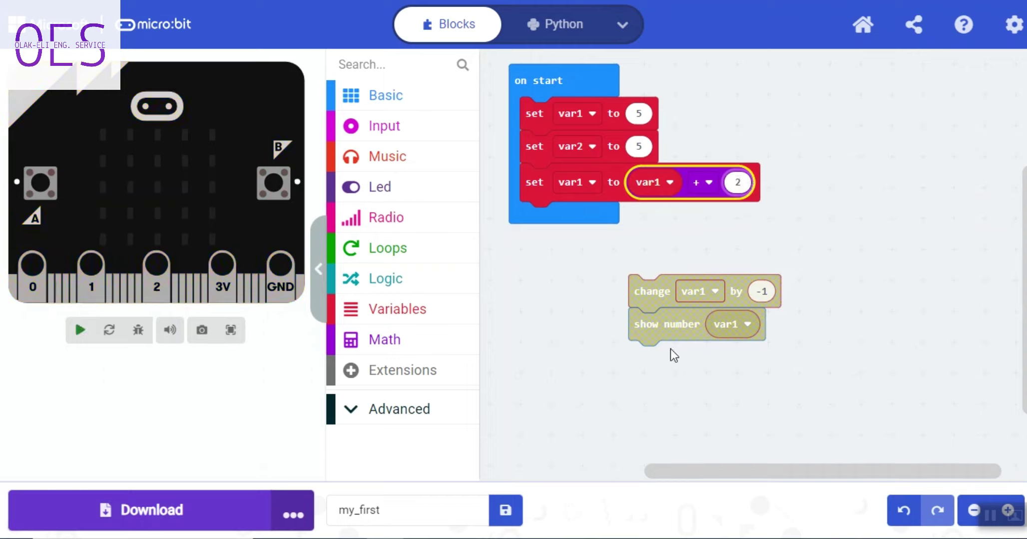
# Put show number var1 after the var1 + 2 assignment and run the simulator, showing 7
pyautogui.moveTo(661, 336)
pyautogui.mouseDown()
pyautogui.moveTo(555, 202)
pyautogui.moveTo(552, 236)
pyautogui.mouseUp()
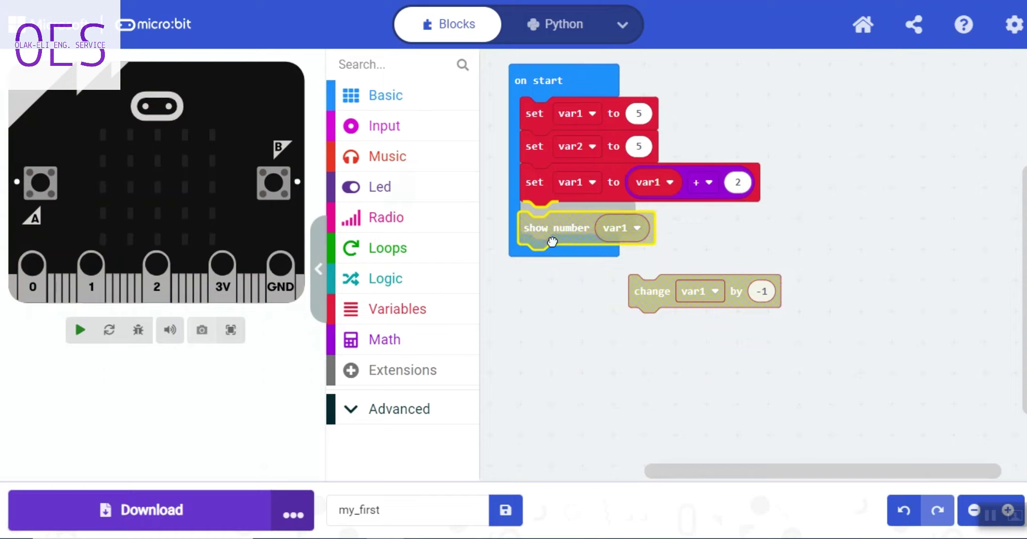
pyautogui.click(82, 330)
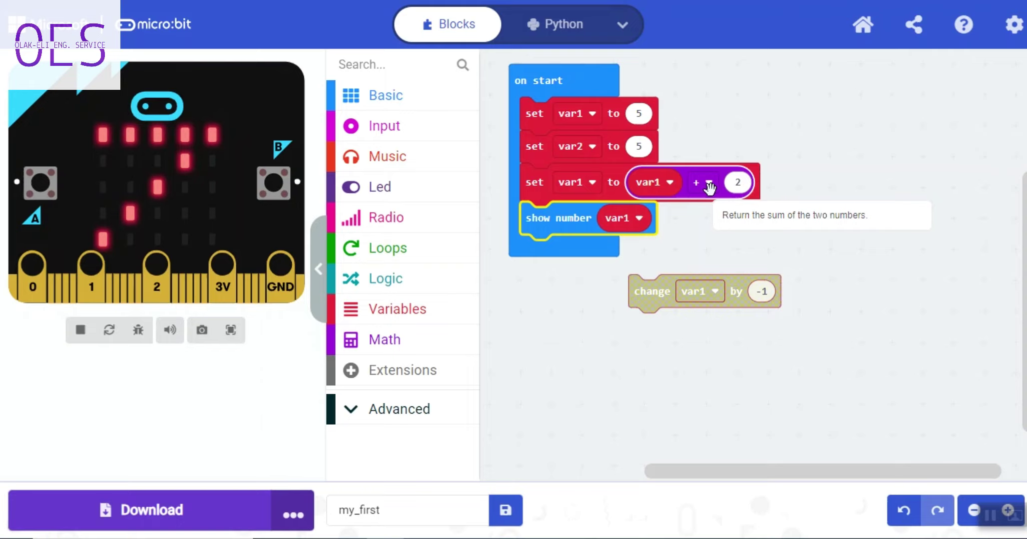
# Change the addition to var1 × 2, then run and restart the simulator
pyautogui.click(709, 184)
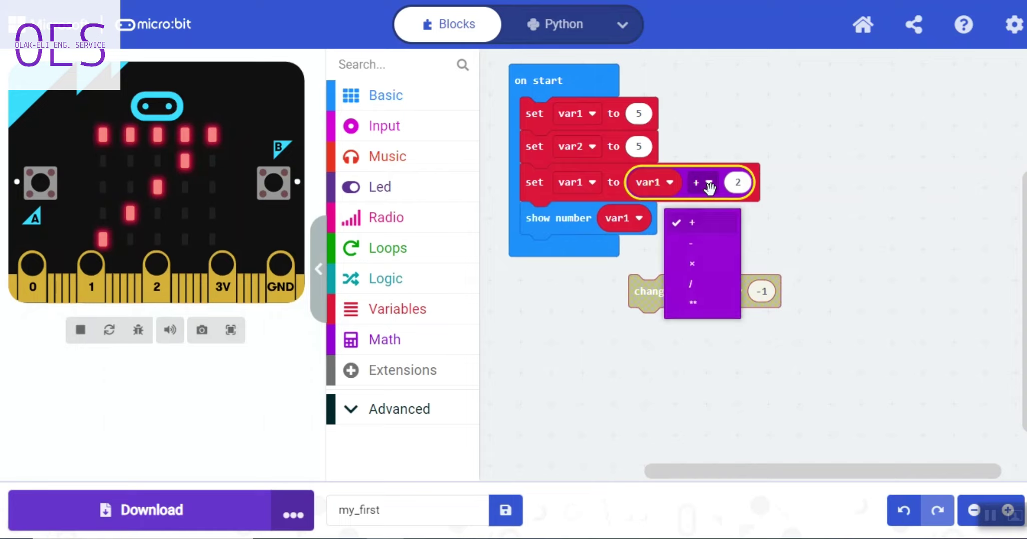
pyautogui.click(704, 265)
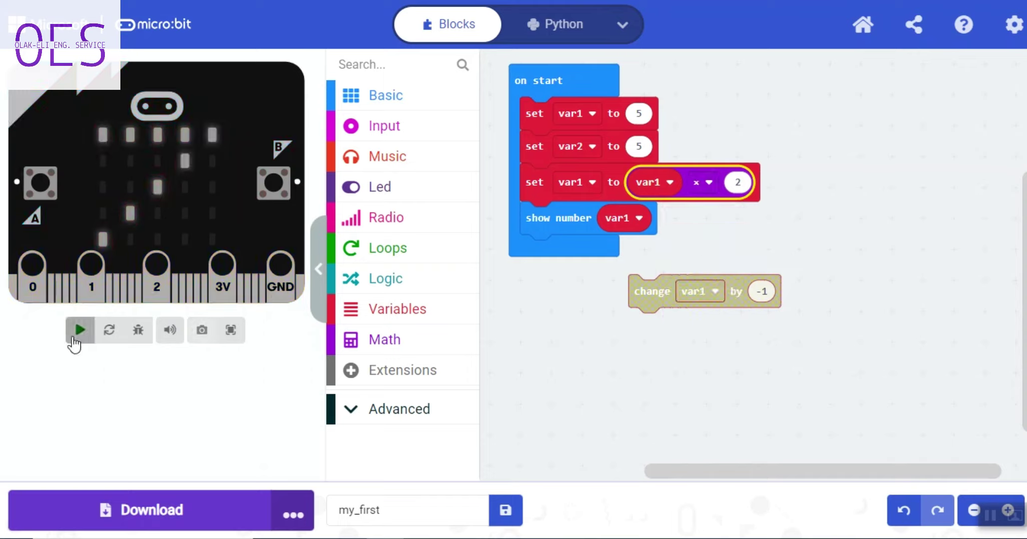
pyautogui.click(80, 330)
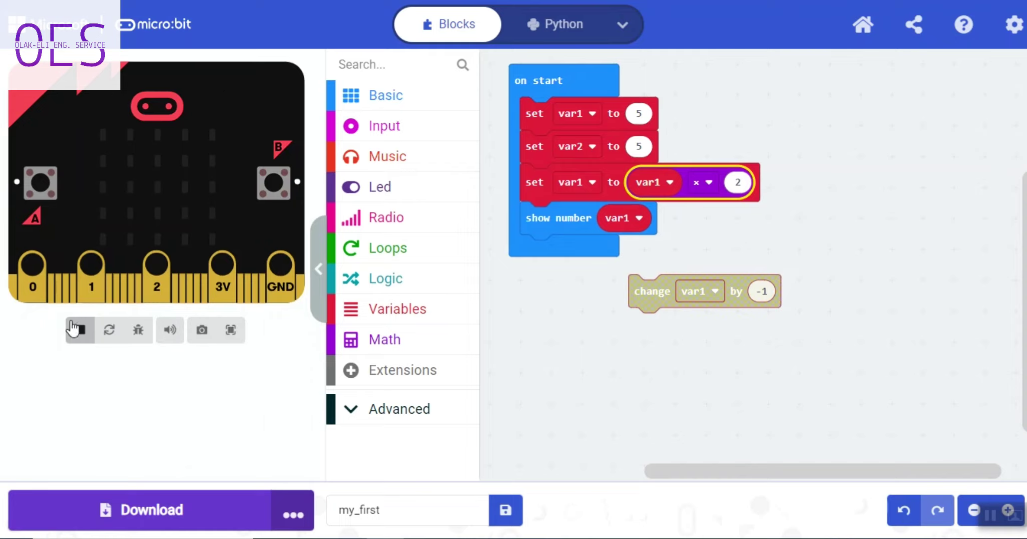
pyautogui.click(80, 330)
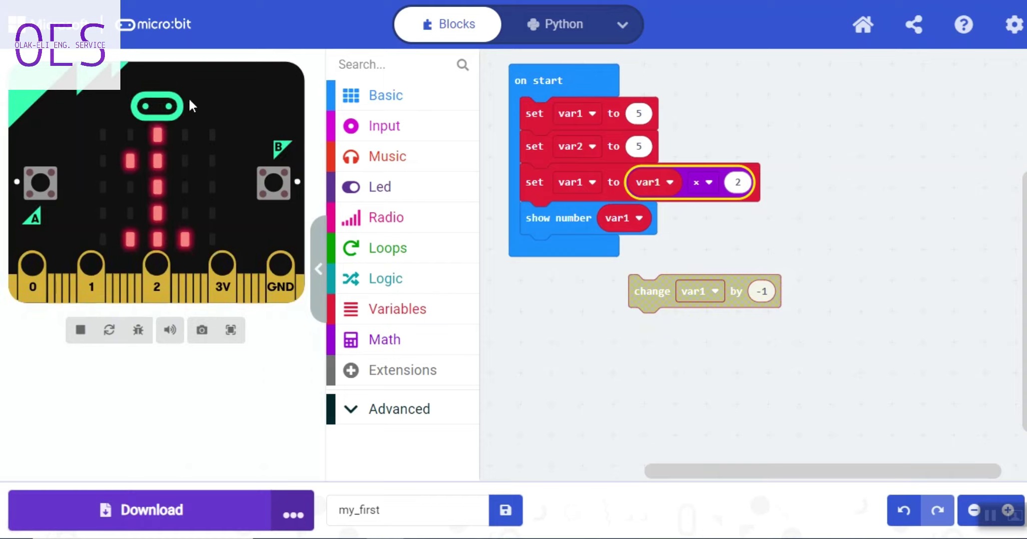